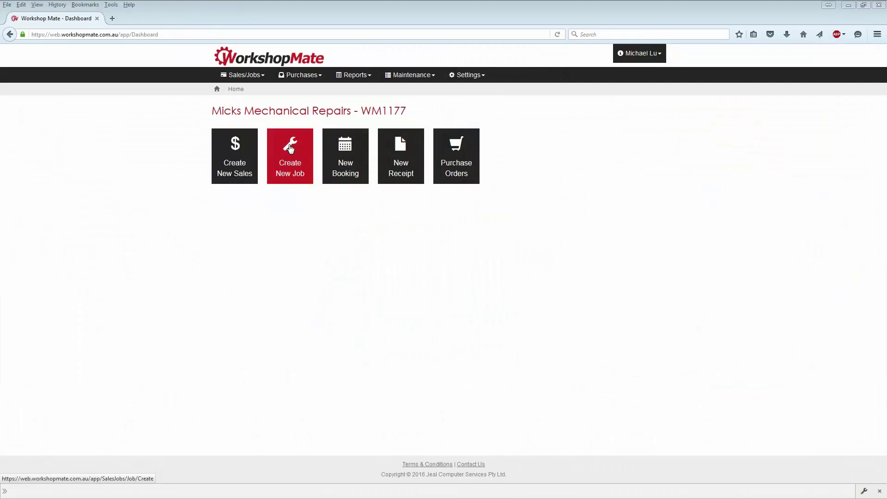
Create a new job and select the matching customer by searching part of their name.
click(290, 148)
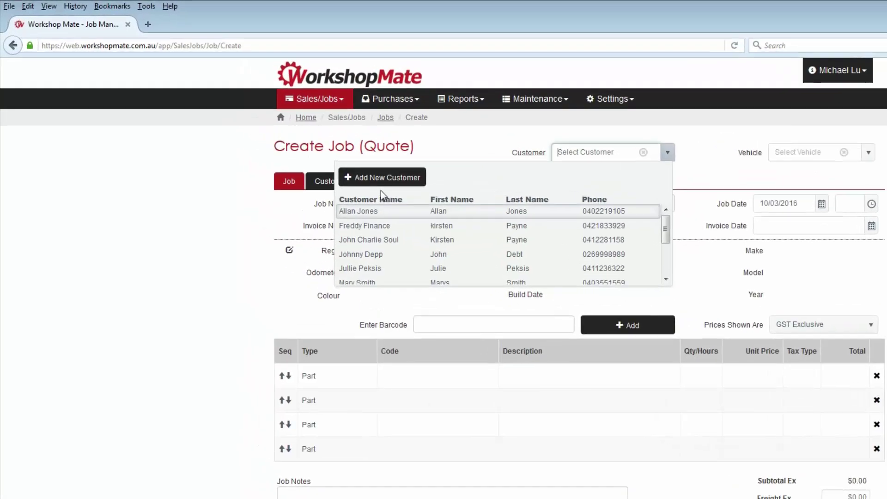
text(jul)
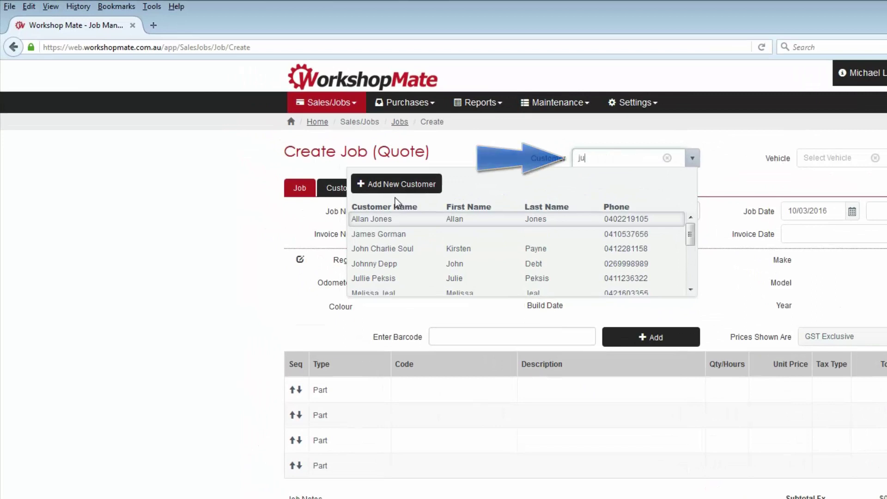
click(390, 278)
click(666, 158)
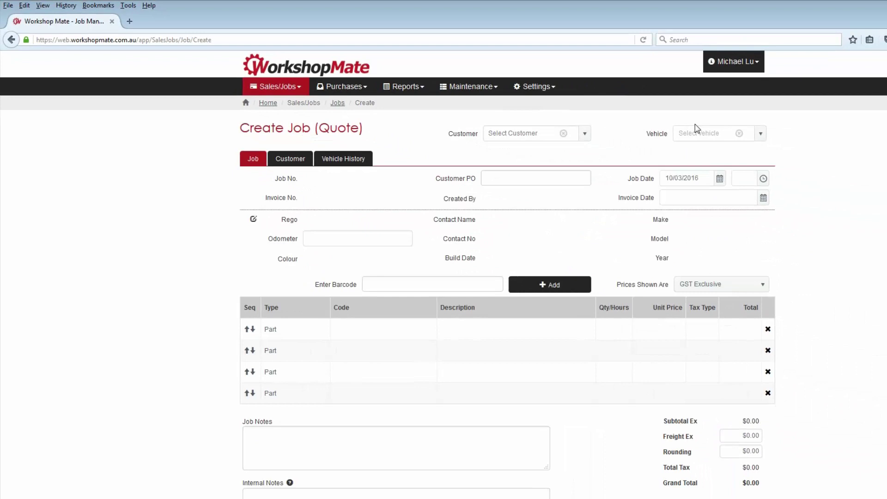
text(jp7)
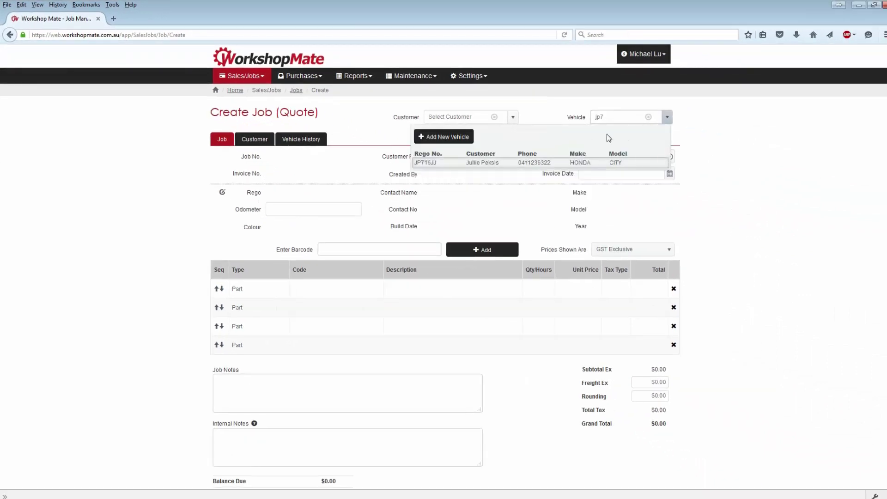
click(588, 163)
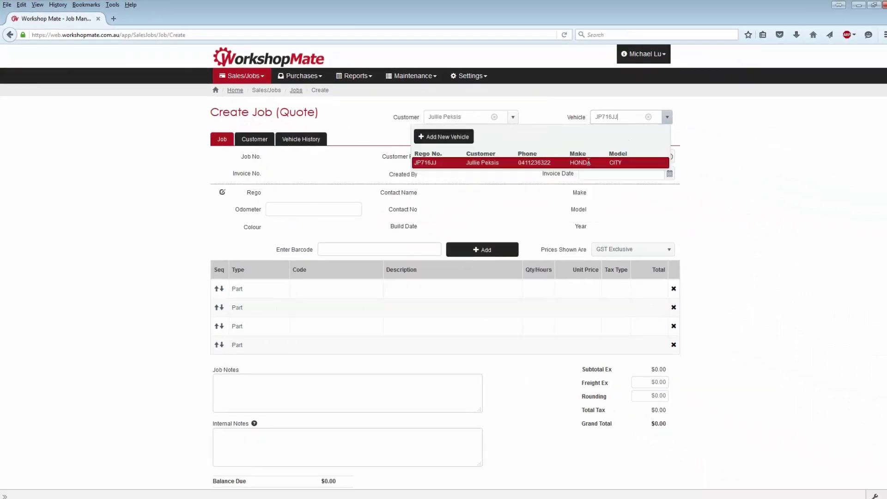
click(512, 118)
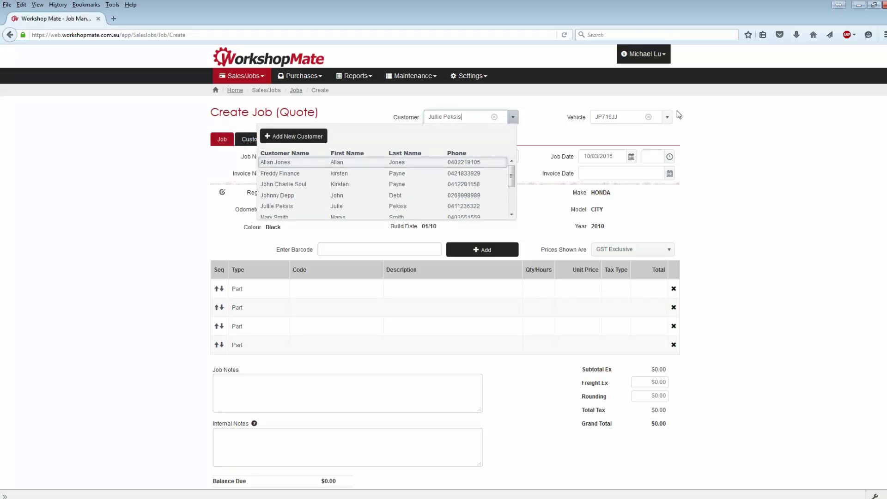
click(667, 117)
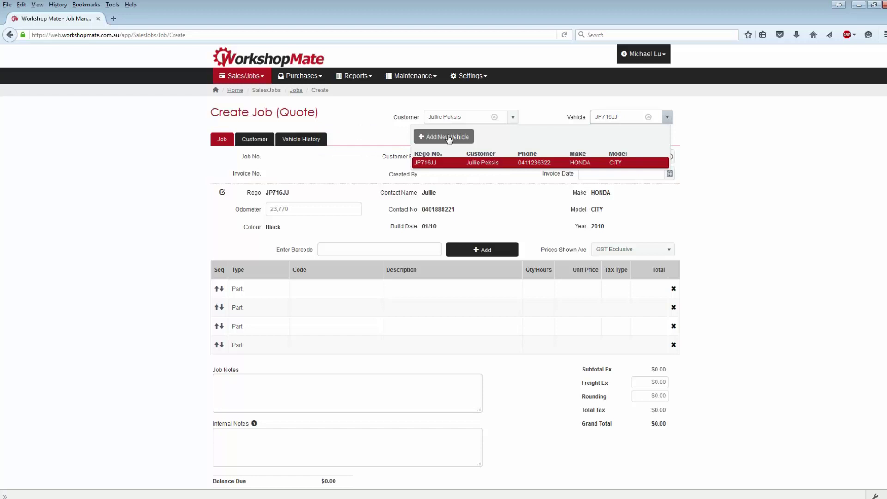
click(369, 166)
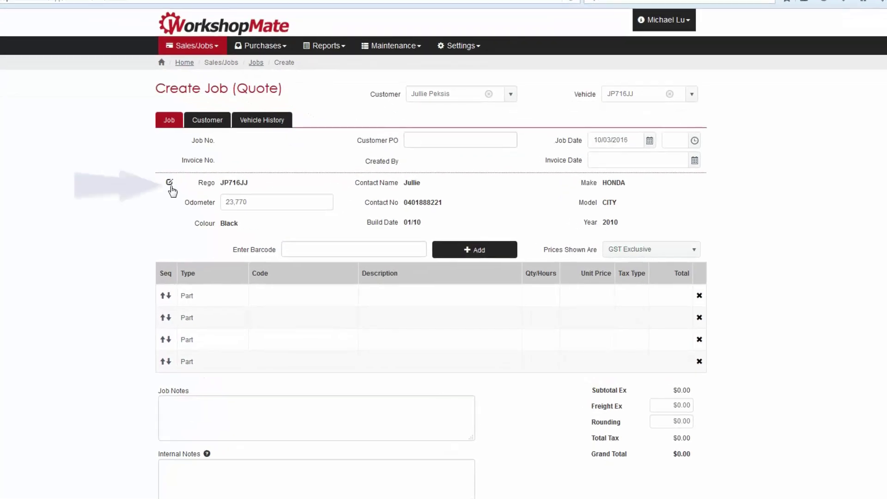
click(170, 186)
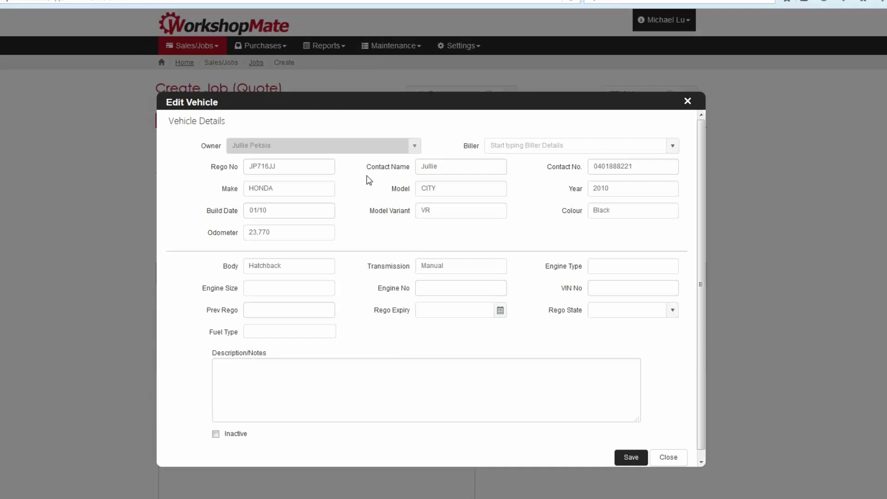
click(687, 101)
Enter the customer's PO number, schedule the job for 11/03/2016 at 08:00, and set the odometer to 38000.
click(416, 138)
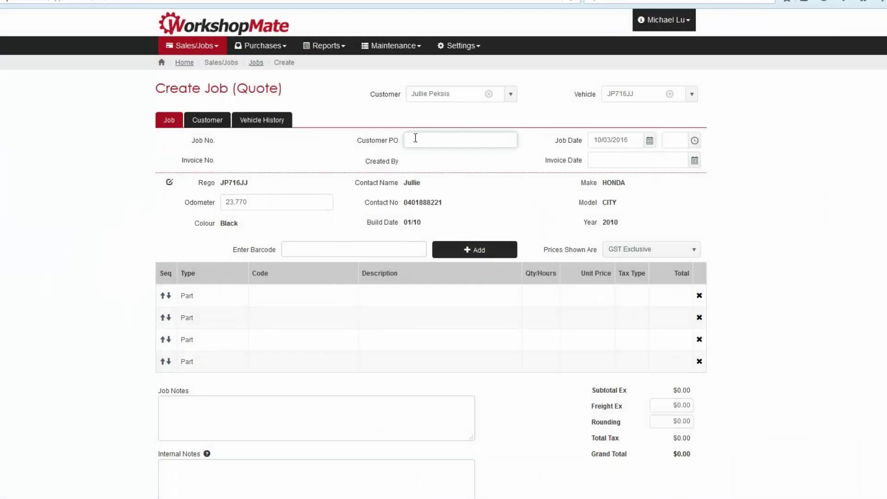
text(PO172837)
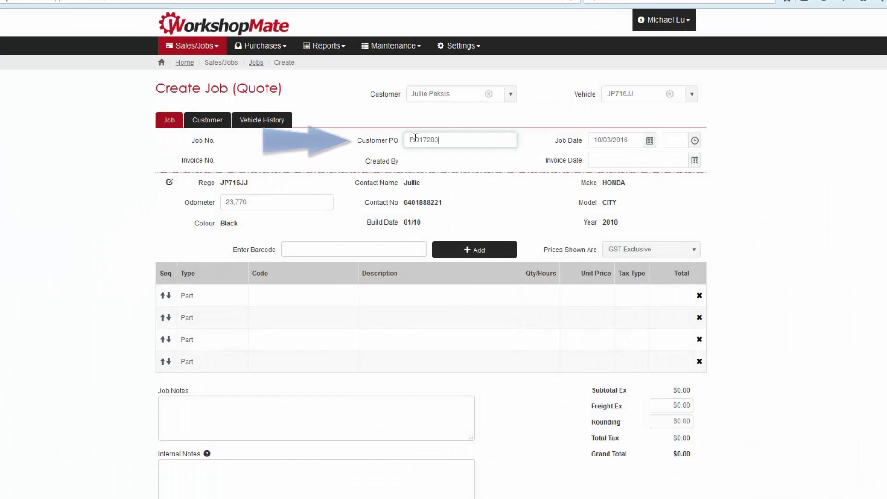
click(651, 140)
click(678, 199)
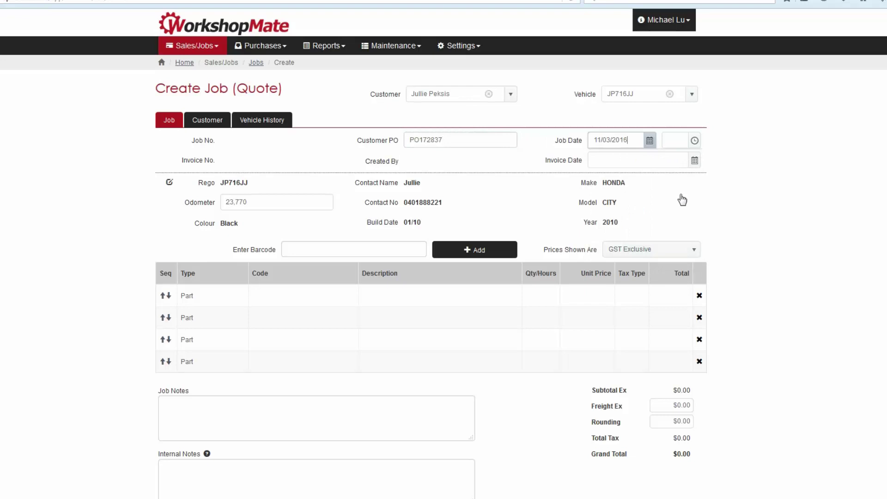
click(695, 141)
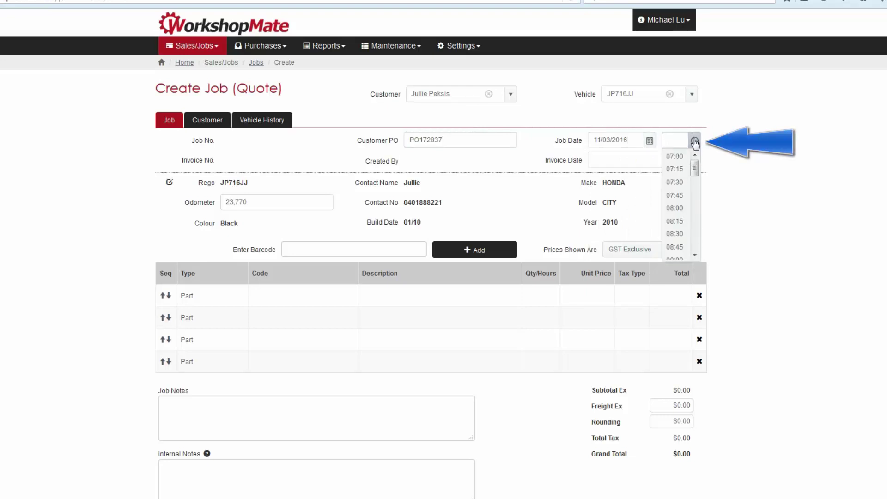
click(674, 208)
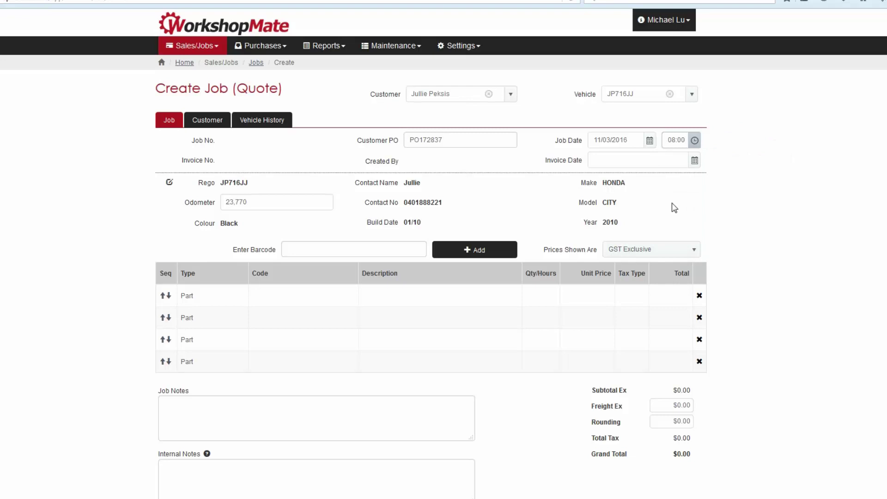
click(300, 202)
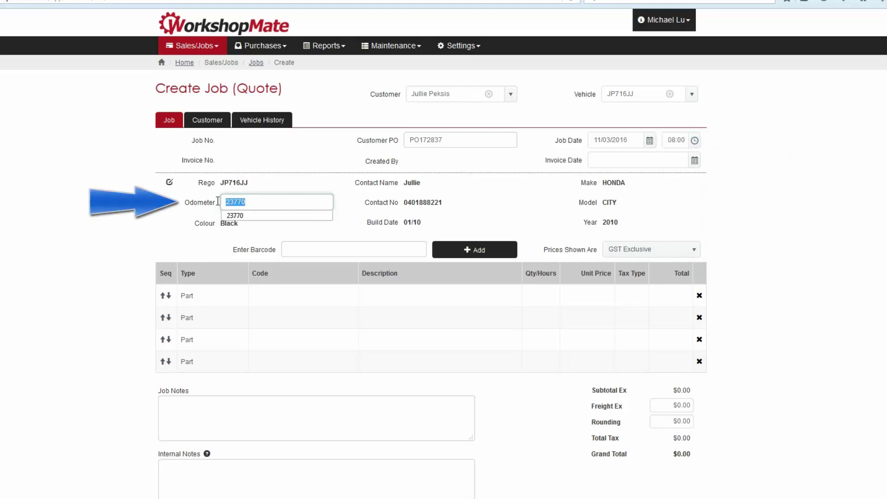
text(38000)
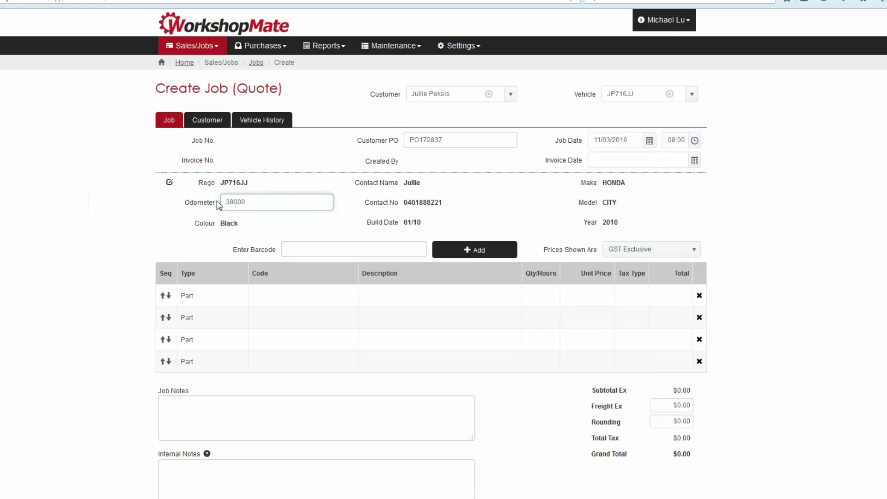
Add the AC Service and Air Con Filter lines using item codes 'ac' and 'acf'.
click(340, 251)
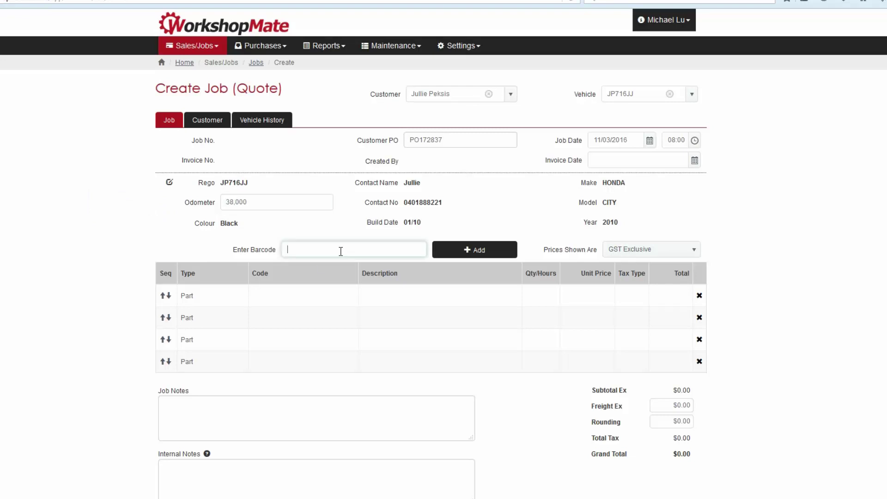
text(acs)
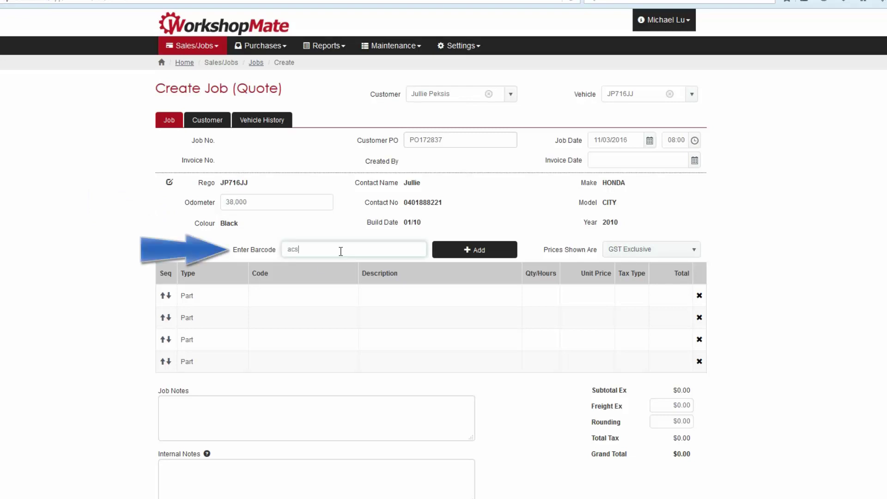
key(Return)
text(acf)
key(Return)
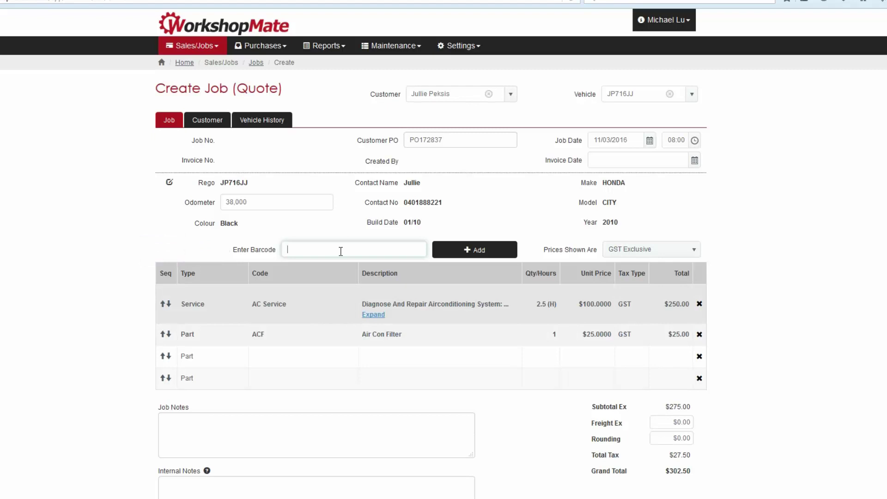
Make the empty row a Service line with the 40k Service.
click(240, 359)
click(214, 398)
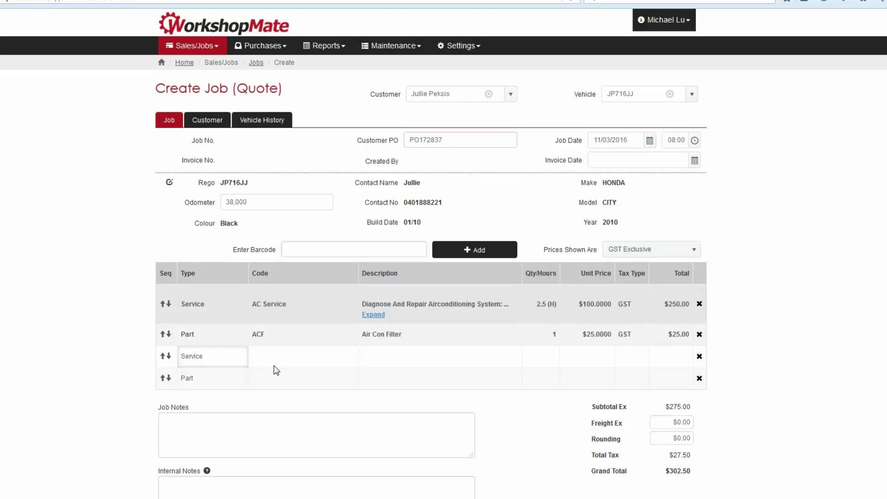
click(277, 362)
text(40k)
key(Return)
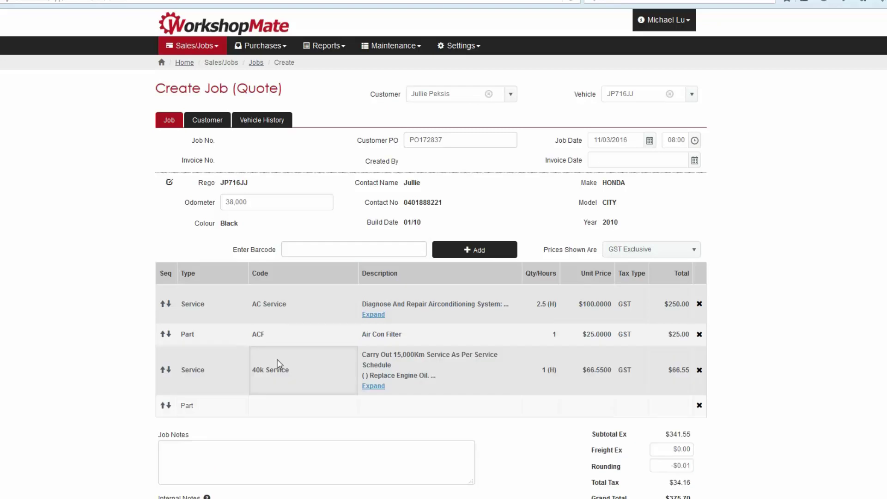
Add the Z10 oil filter part at $15.00 and move it above the 40k Service.
click(220, 408)
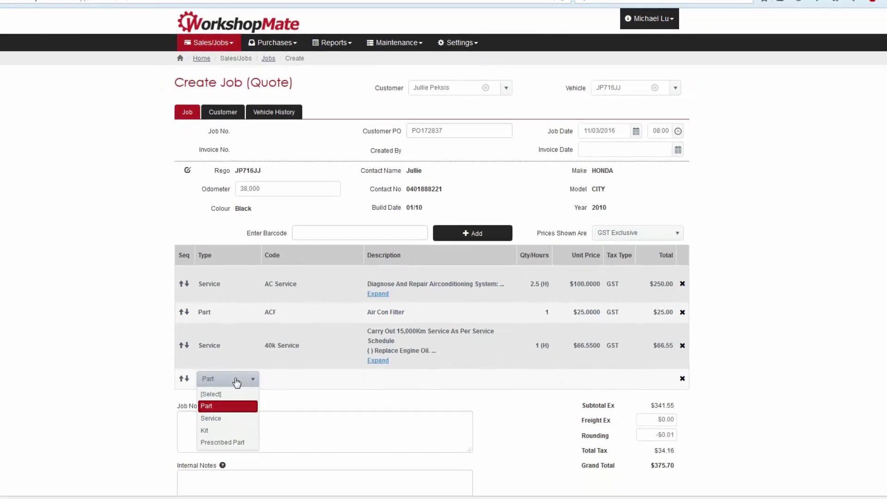
click(237, 381)
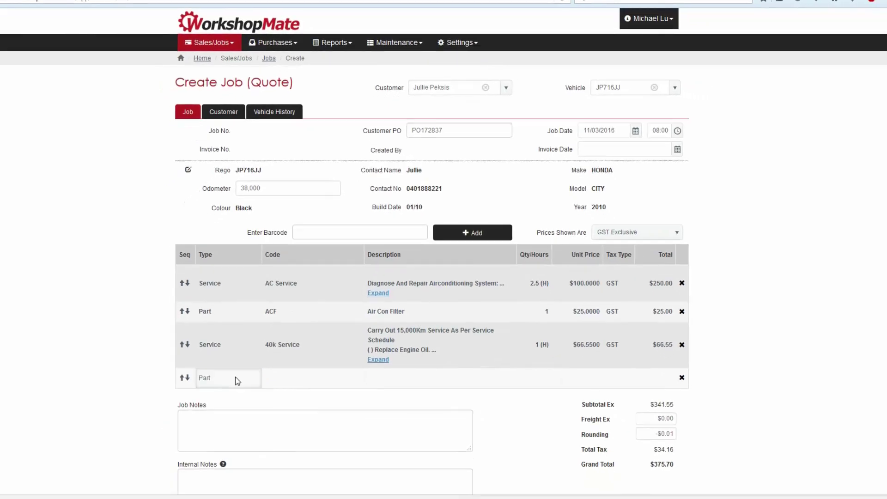
click(305, 378)
text(z10)
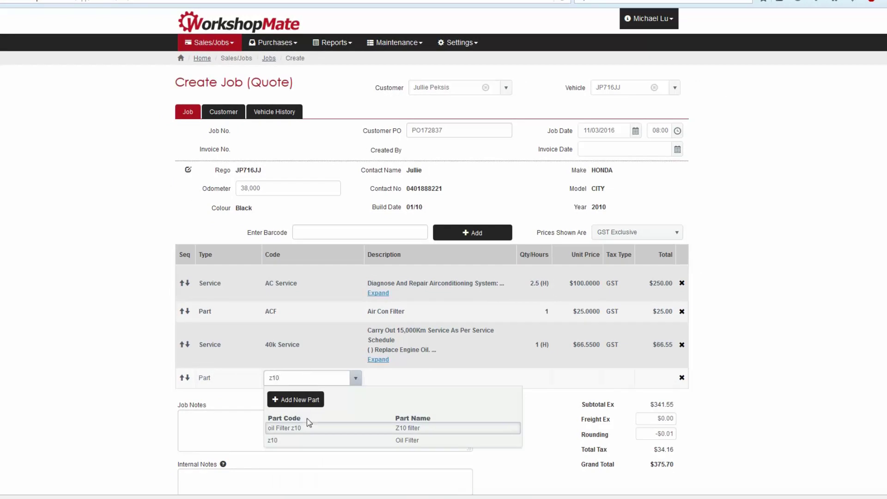
click(308, 423)
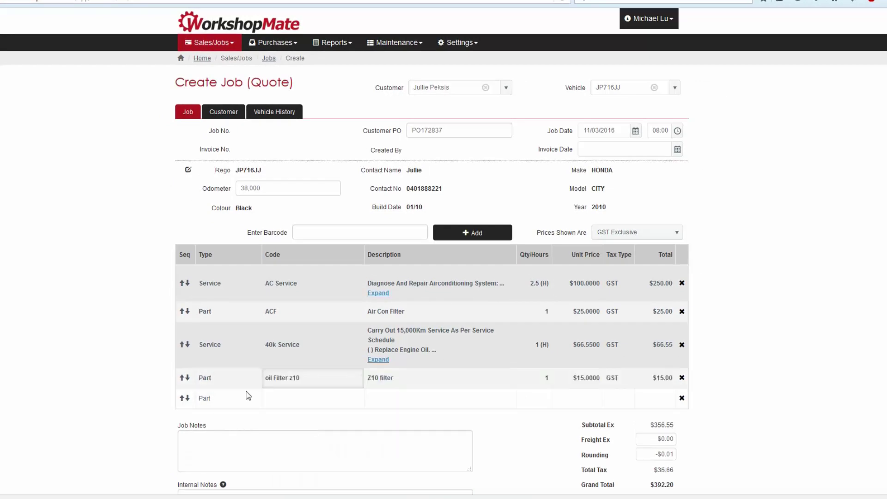
click(181, 377)
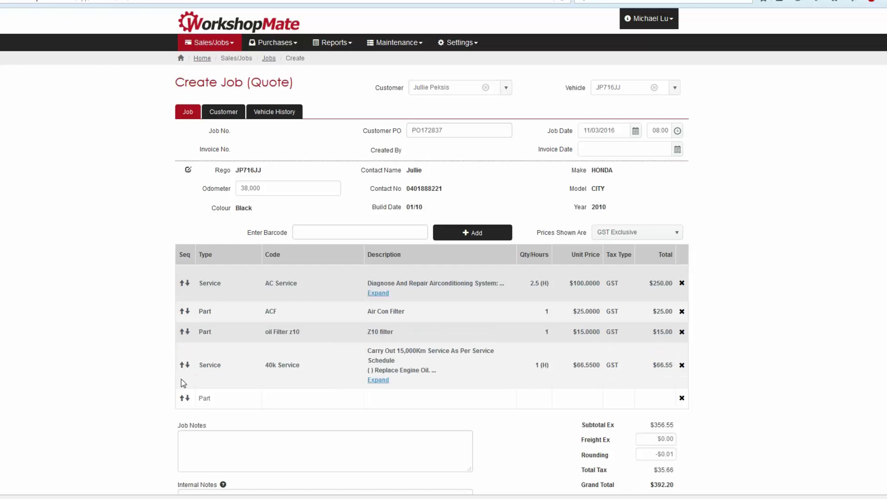
Move the oil filter back below the 40k Service and prefix the AC Service description with 'No longer cold.'.
click(187, 332)
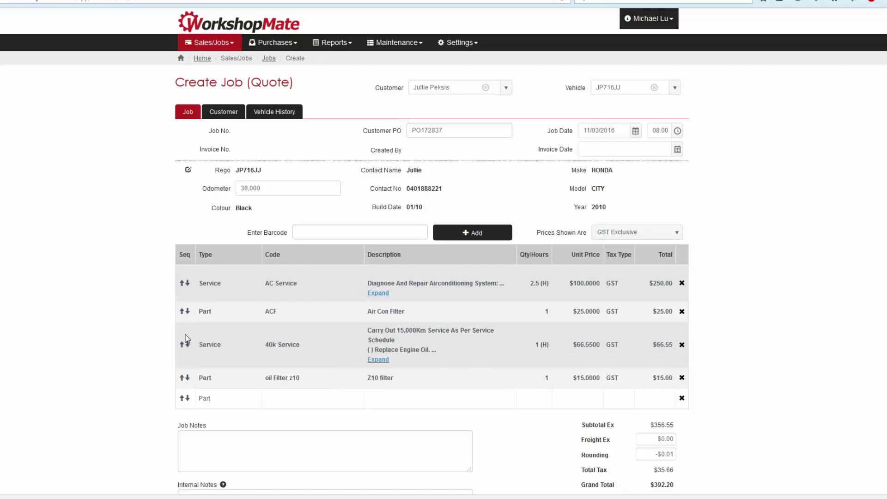
click(403, 276)
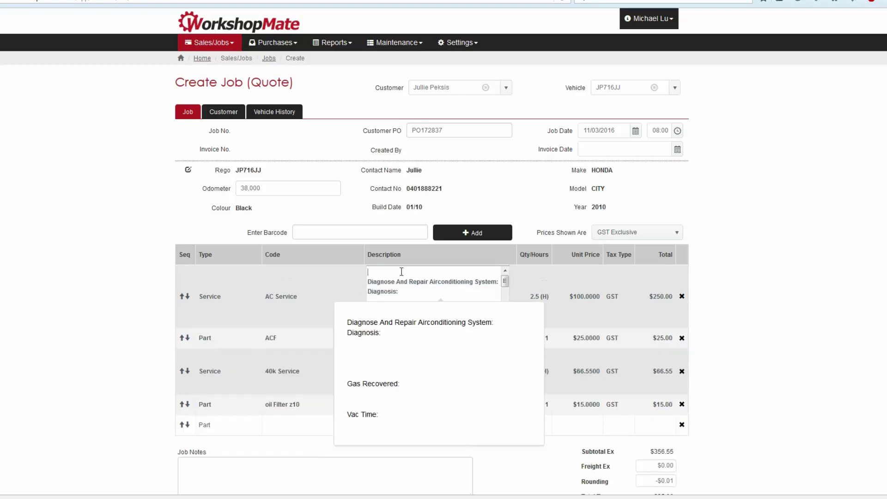
text(No lo)
text(nger cold)
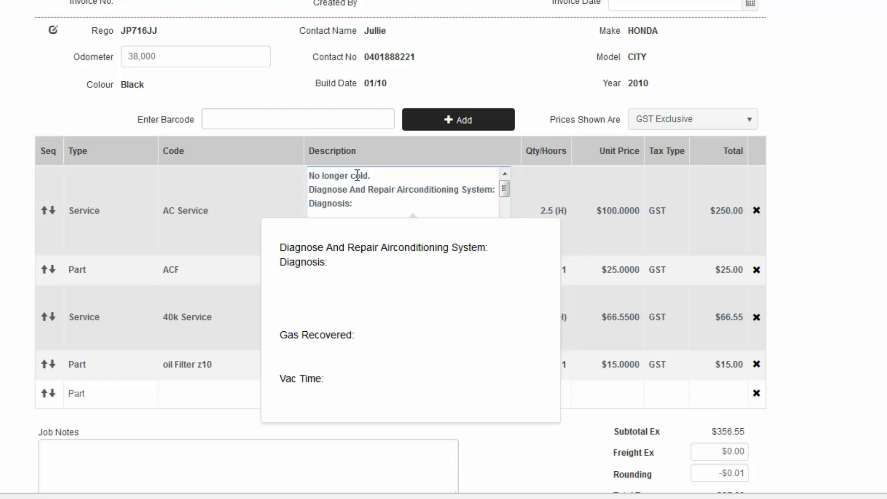
text(.)
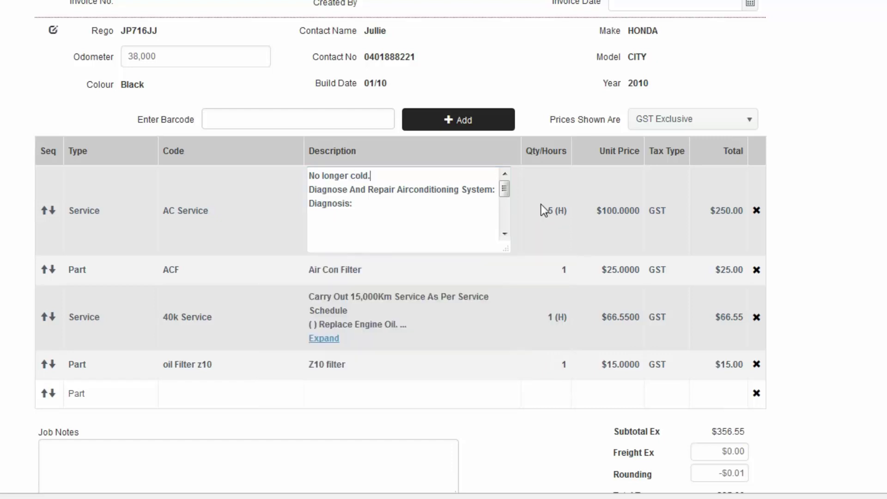
Set the AC Service to 4 hours and enter a unit price of 150.
click(543, 209)
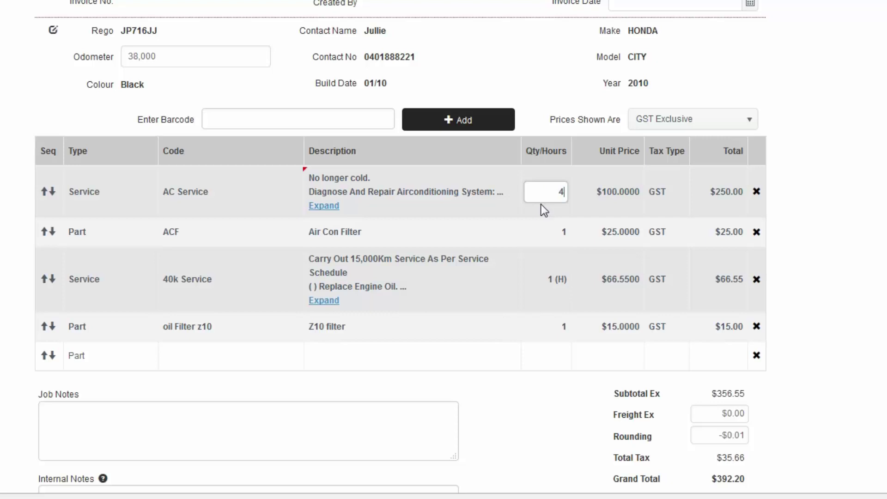
text(4)
click(597, 195)
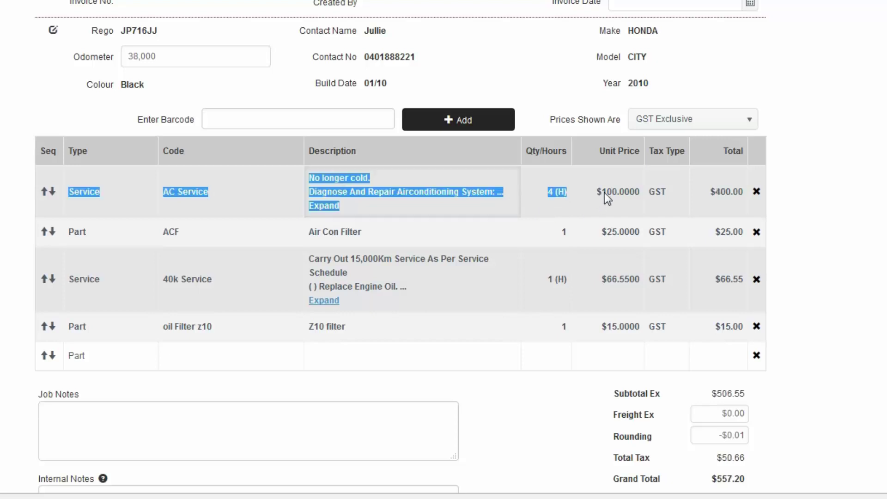
click(604, 193)
text(150)
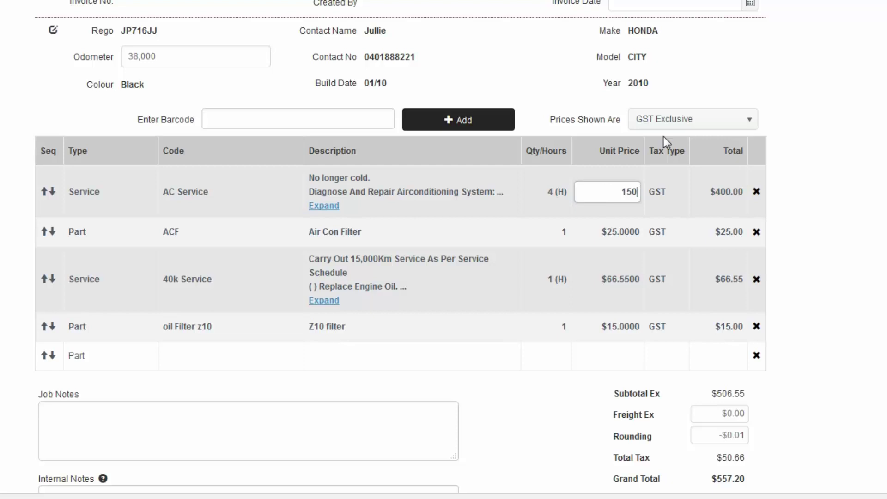
Preview prices as GST Inclusive, then return to GST Exclusive for a $777.20 grand total.
click(688, 120)
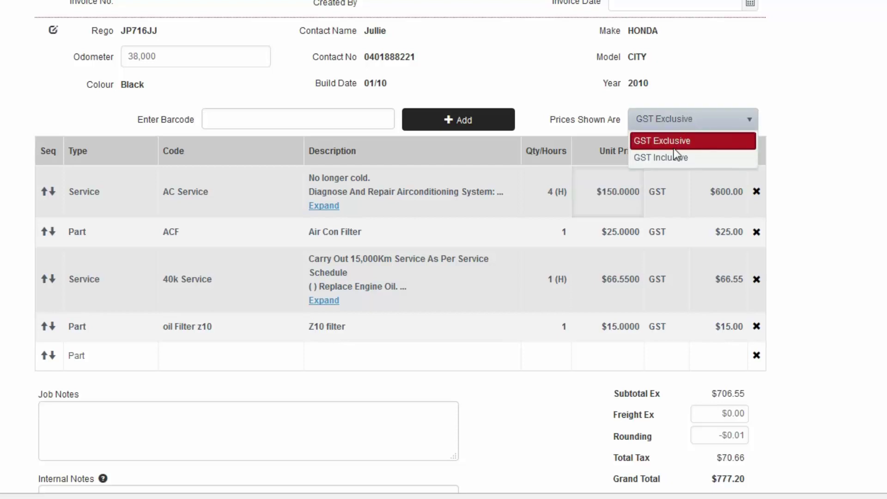
click(673, 154)
click(697, 122)
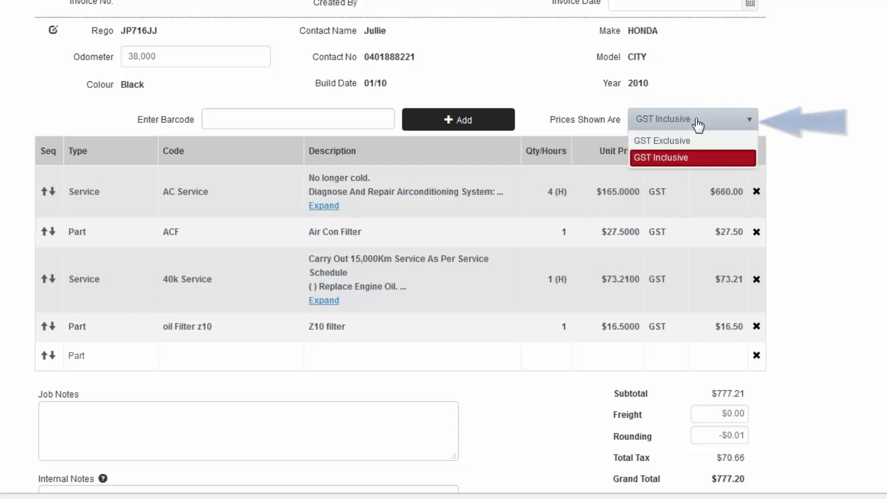
click(684, 140)
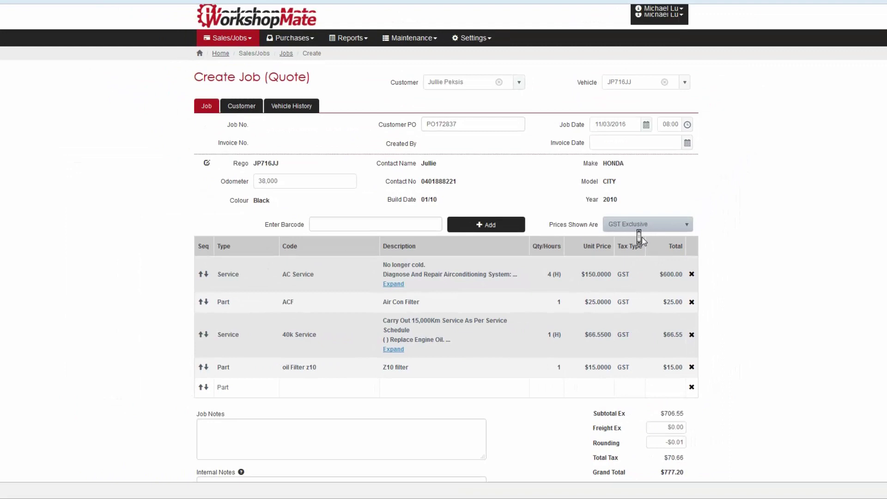
Type the job note 'Brakes worn. 30% Remaining. Replace next service' and begin the CEL-code check note.
scroll(642, 237, down, 3)
click(324, 320)
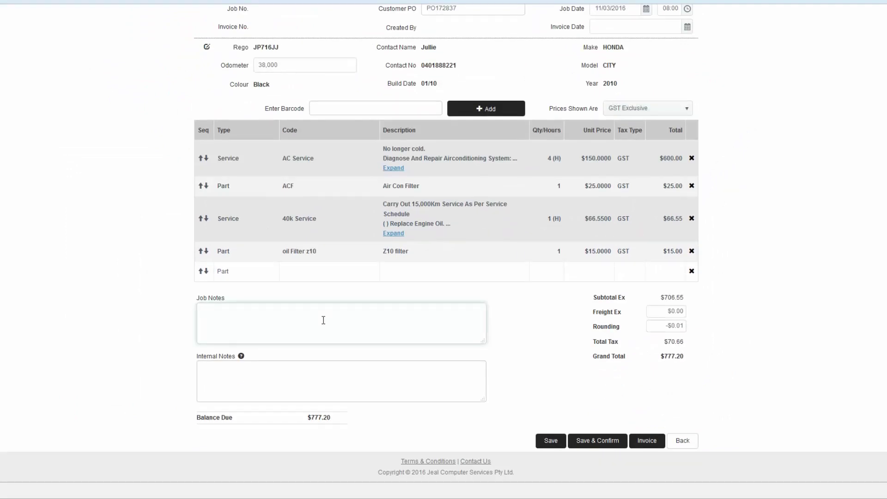
text(B)
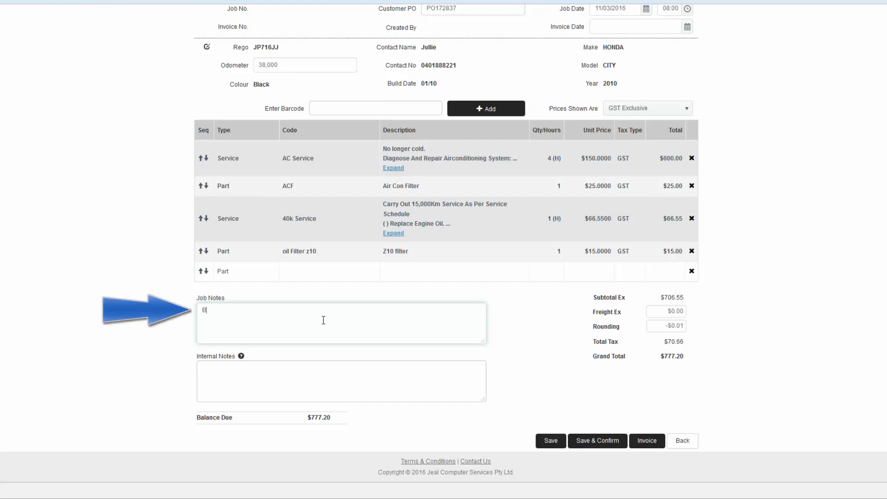
text(rakes worn. 3)
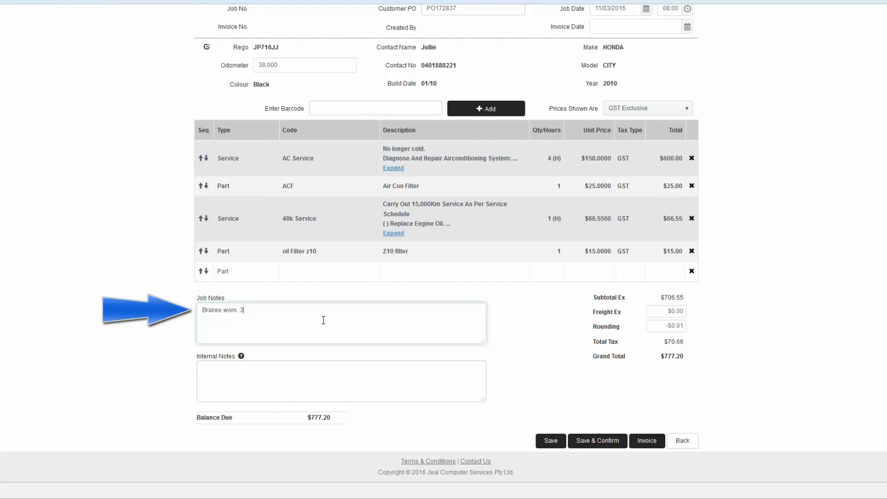
text(0% Remaining. )
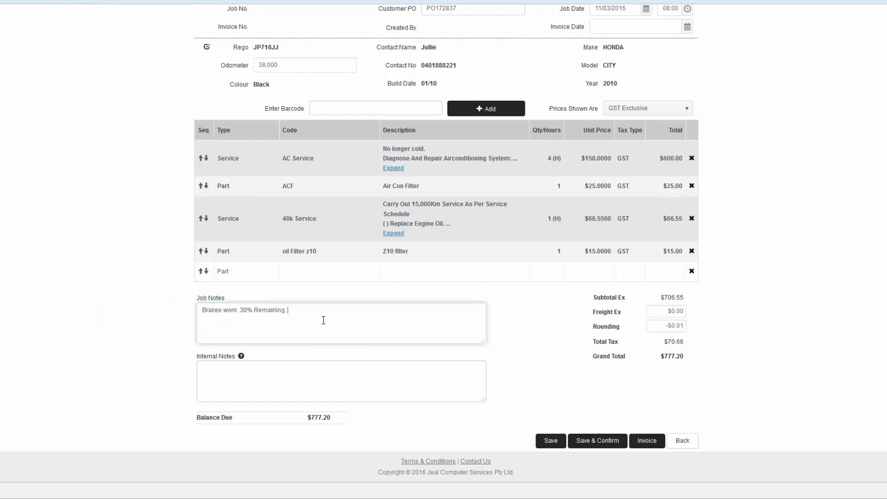
text(Repla)
text(ce next servic)
text(Check for CEL Codes.)
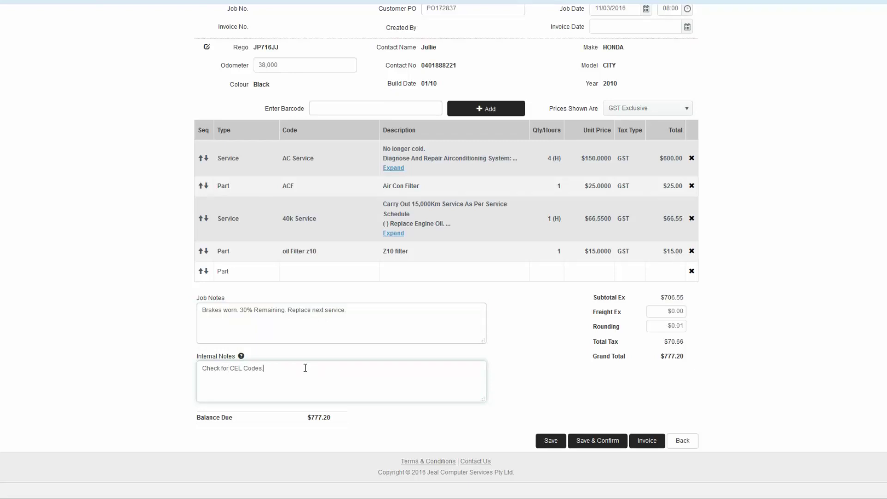
Save the quote as a job, then confirm it with its brake and CEL-code notes.
click(546, 441)
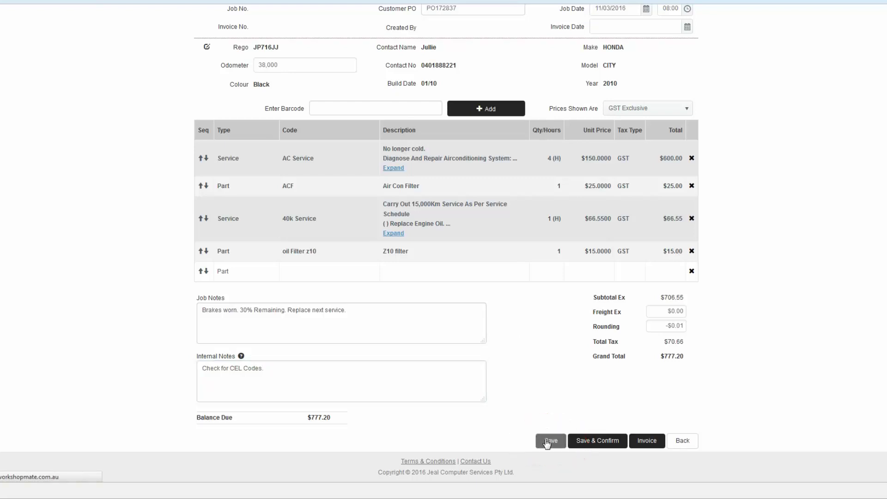
scroll(506, 425, down, 2)
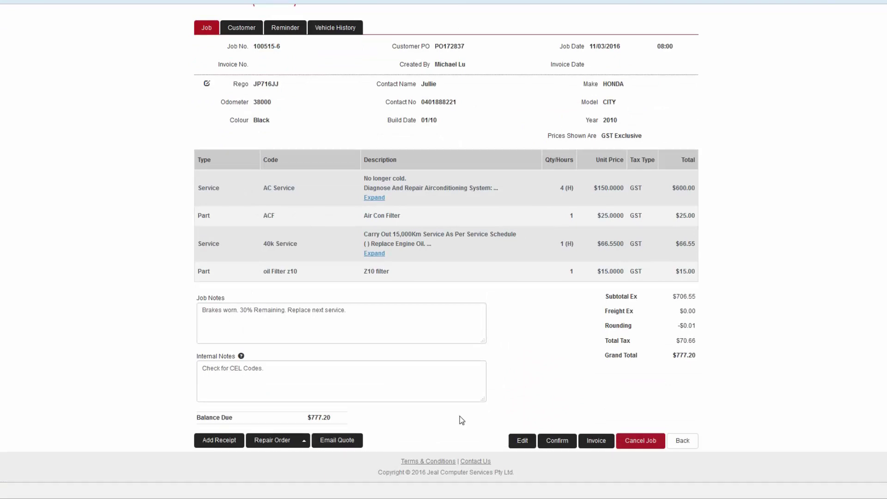
click(558, 441)
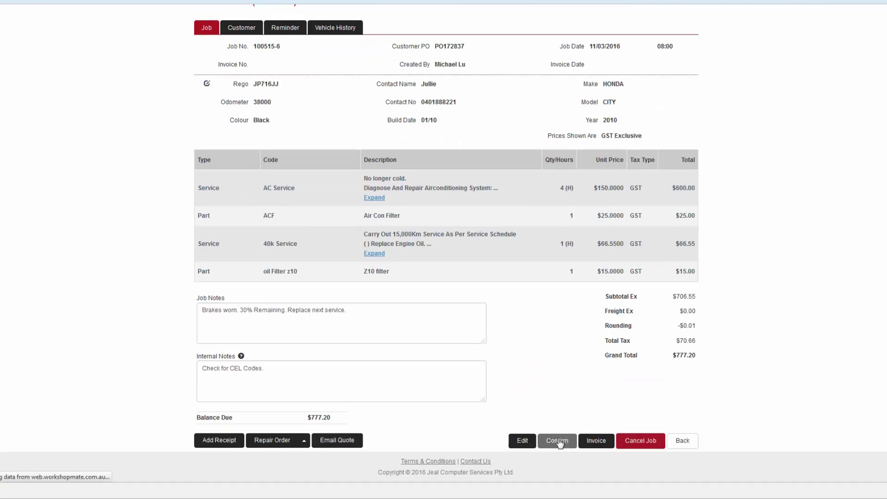
scroll(558, 438, down, 2)
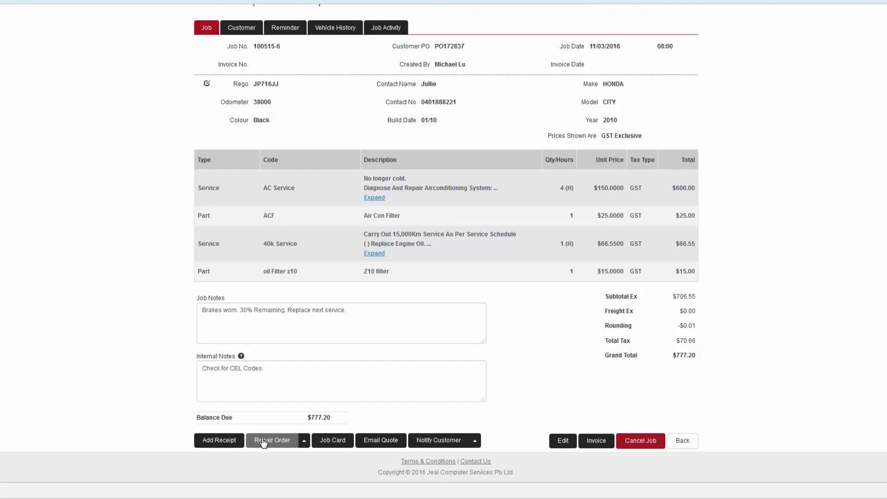
Invoice the confirmed job, dated 10/03/2016, then request cancellation of that invoice.
click(601, 448)
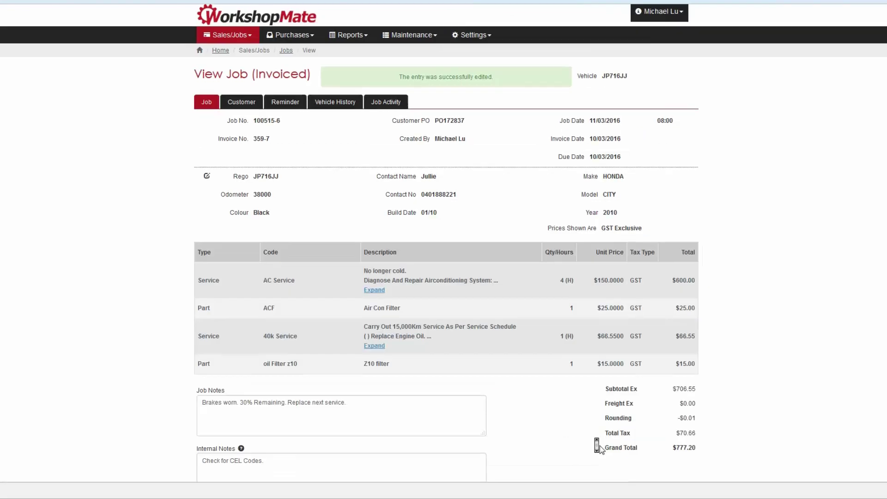
scroll(600, 446, down, 3)
click(601, 448)
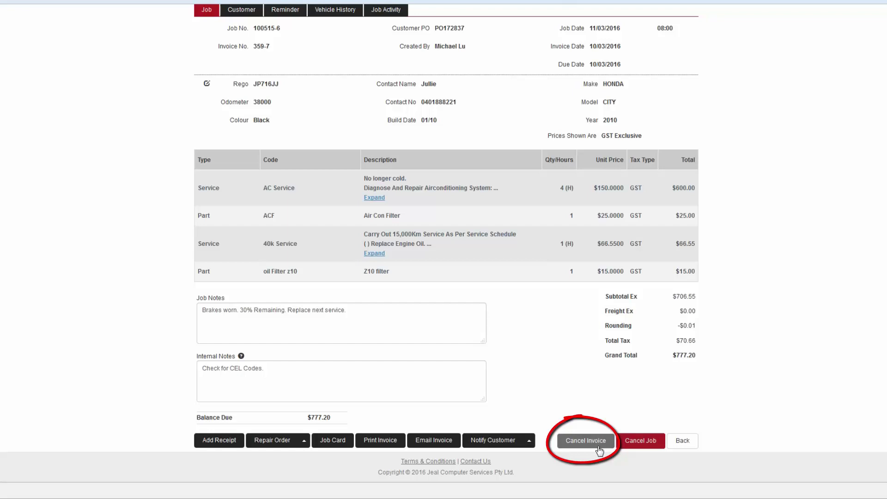
click(599, 448)
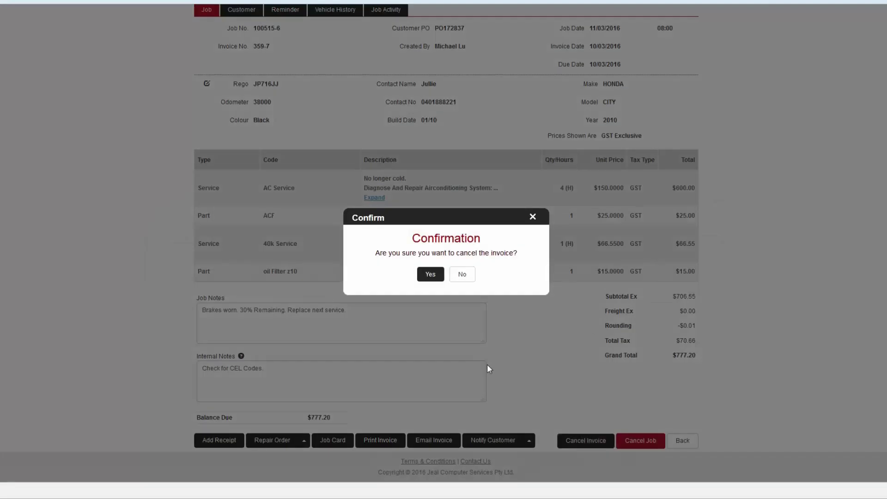
Cancel the invoice, set AC Service to 5 hours ($750.00), and re-invoice as 360-4 at $942.20.
click(431, 275)
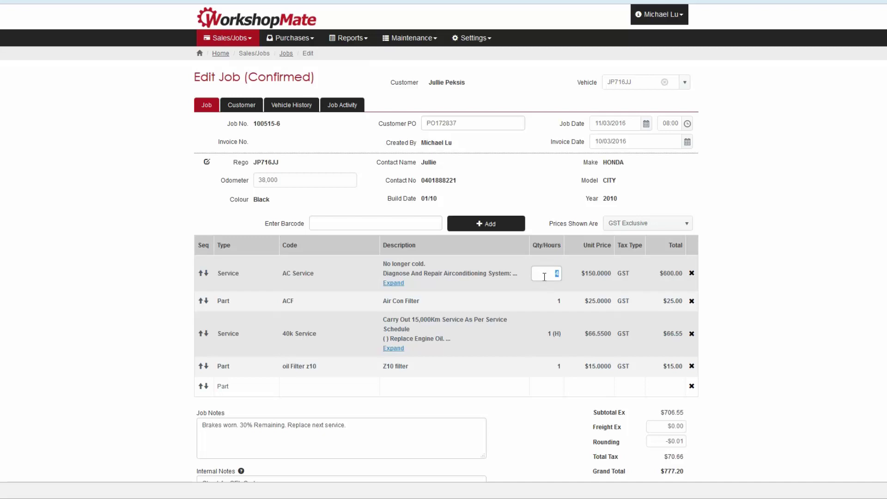
scroll(544, 277, down, 3)
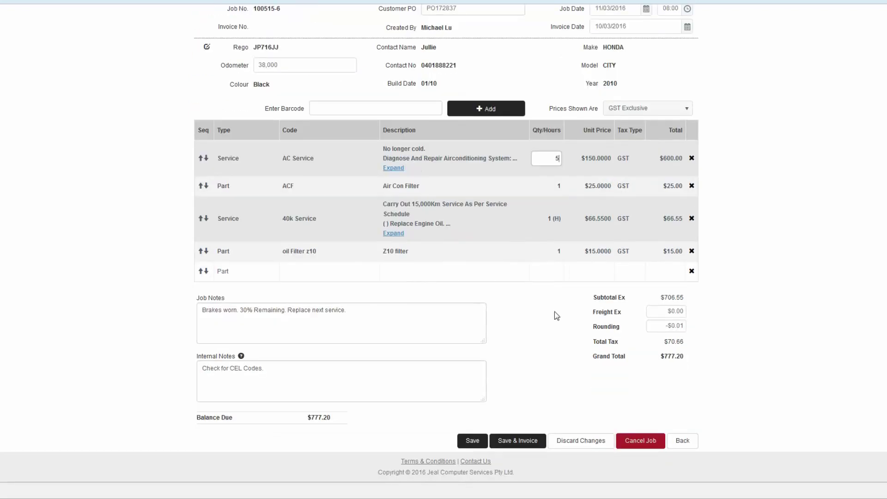
click(529, 442)
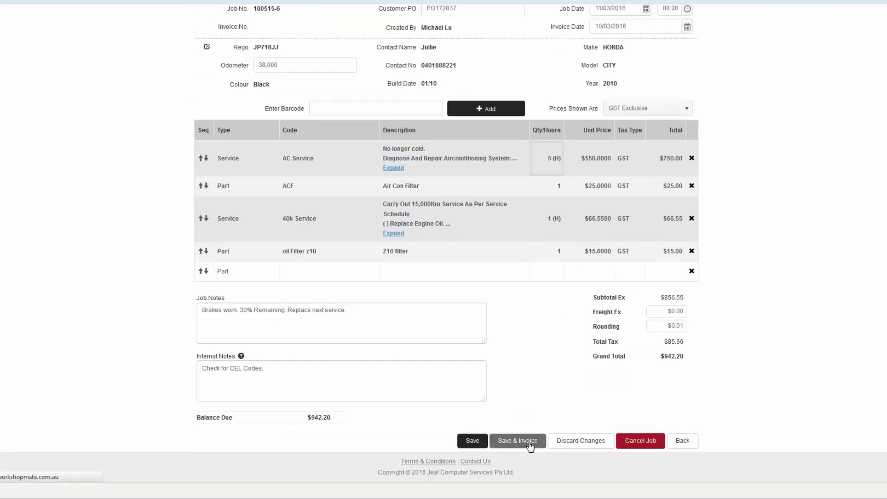
scroll(529, 445, down, 3)
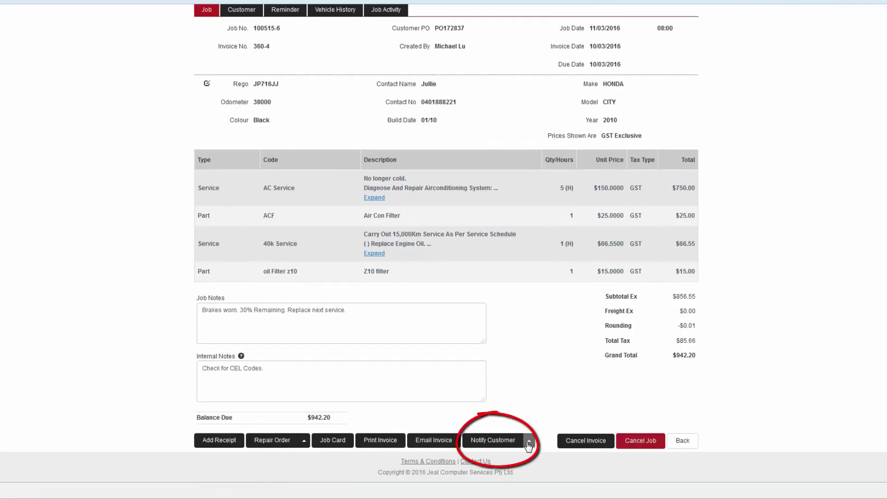